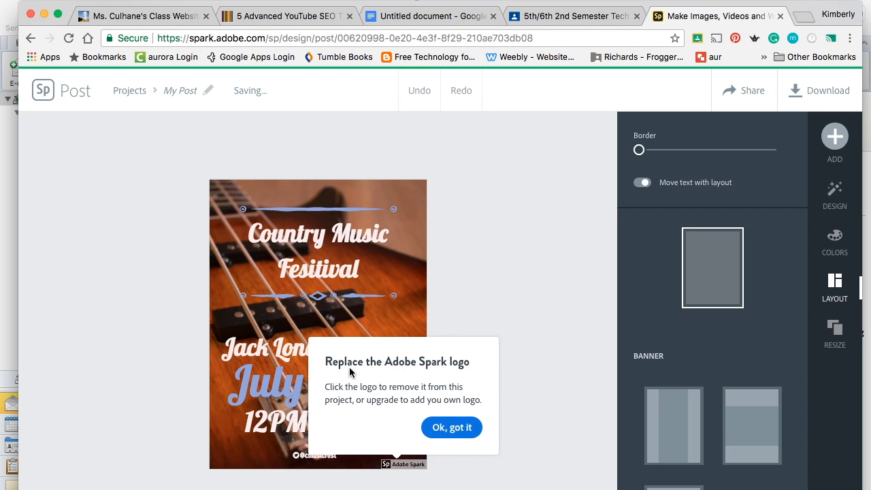
# Dismiss the introductory tips and remove the Adobe Spark logo from this poster once.
pyautogui.click(449, 428)
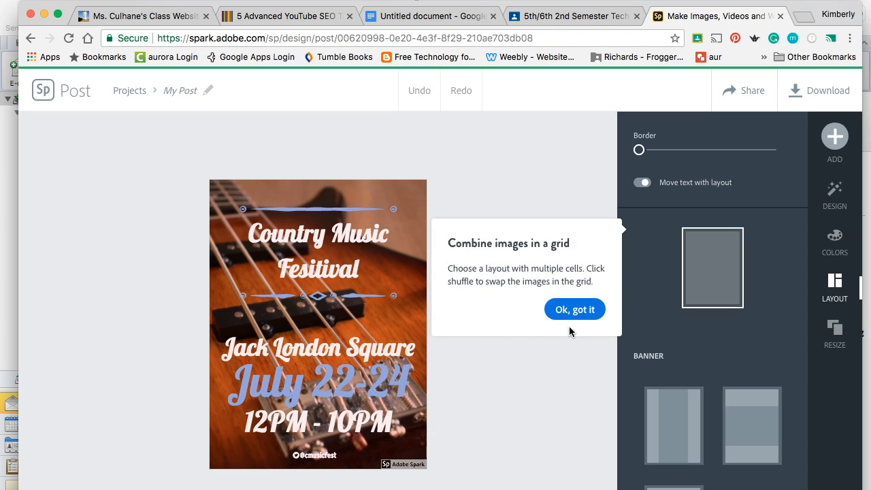
pyautogui.click(570, 316)
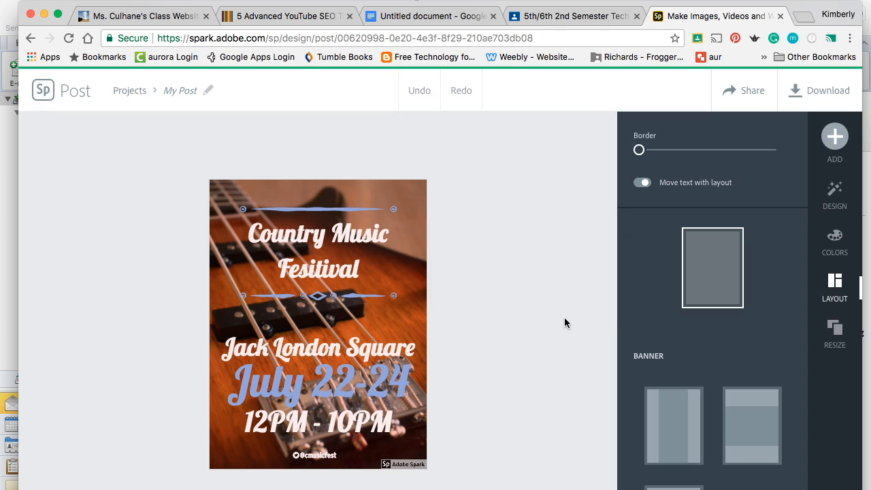
pyautogui.click(412, 466)
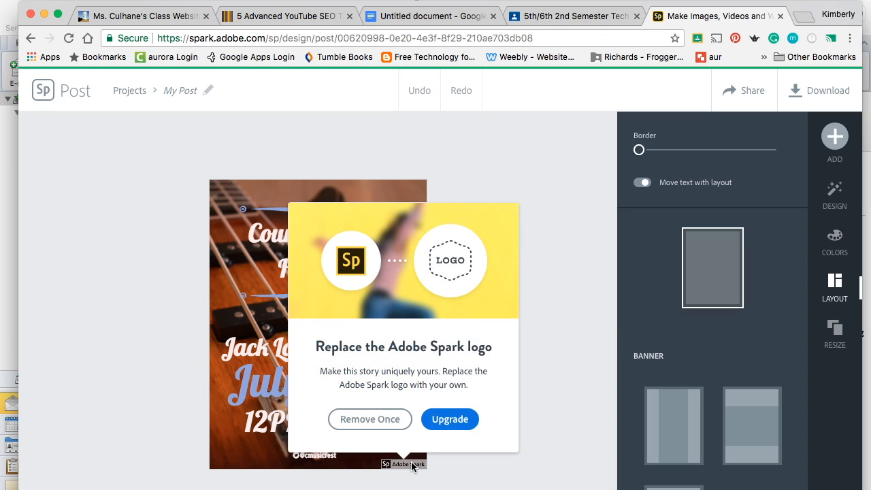
pyautogui.click(394, 421)
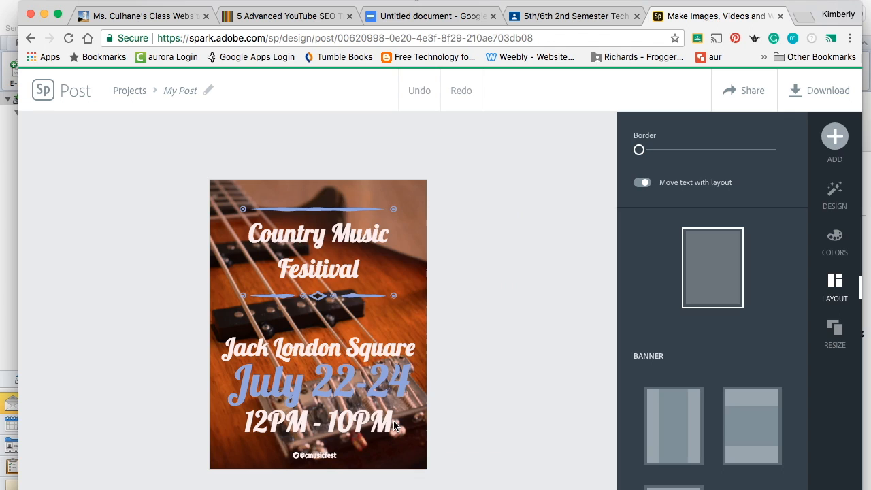
# Compare the suggested layouts and apply the two-column one with a wide image cell beside a narrow text cell.
pyautogui.scroll(-5, 709, 270)
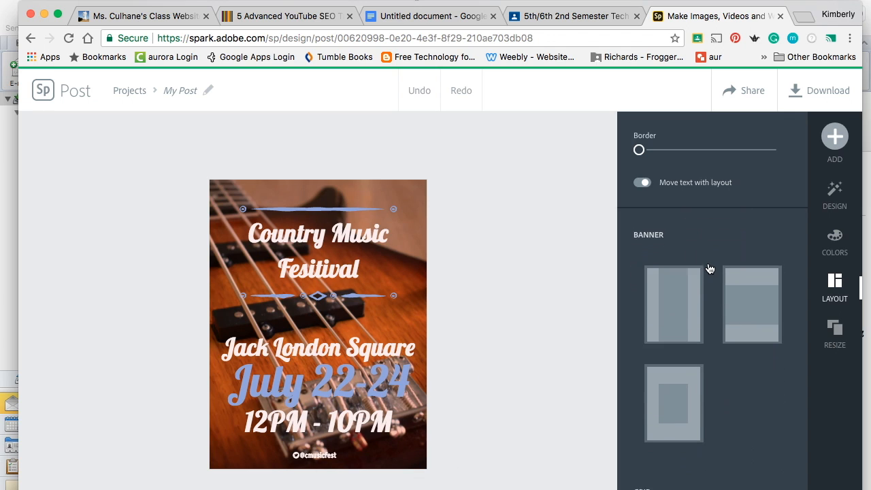
pyautogui.scroll(4, 709, 268)
pyautogui.scroll(6, 709, 268)
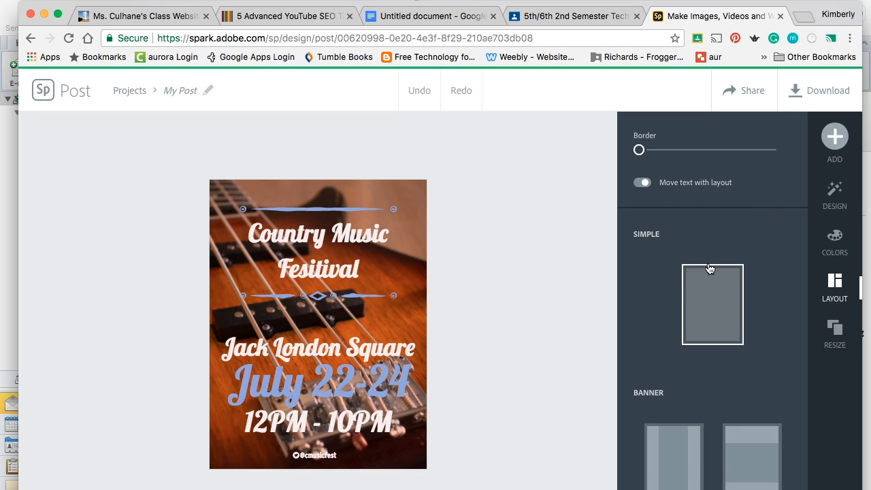
pyautogui.scroll(3, 709, 268)
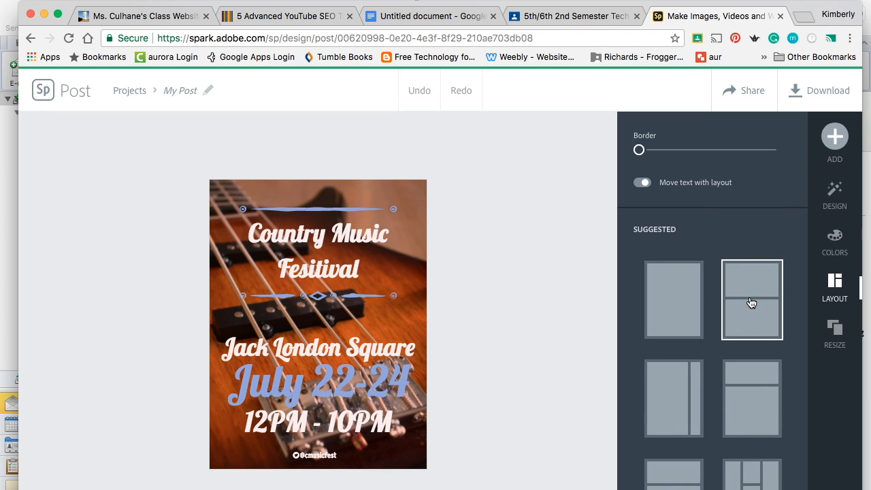
pyautogui.click(752, 326)
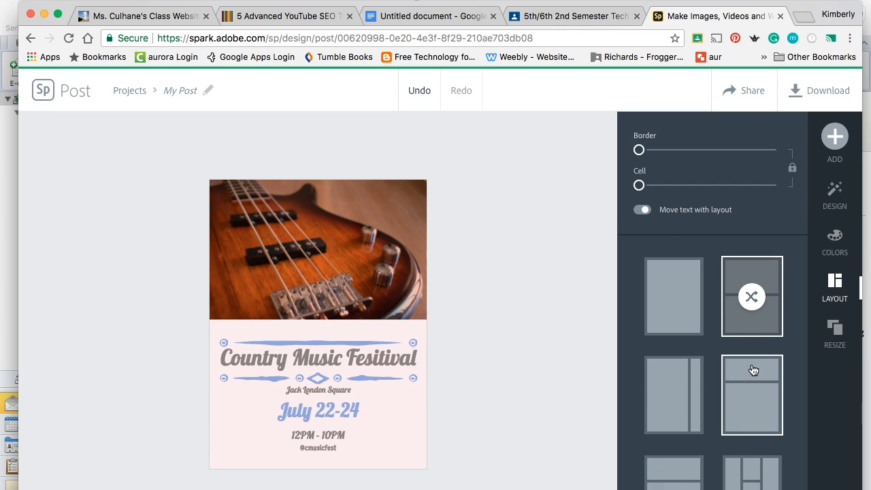
pyautogui.click(741, 387)
pyautogui.click(674, 389)
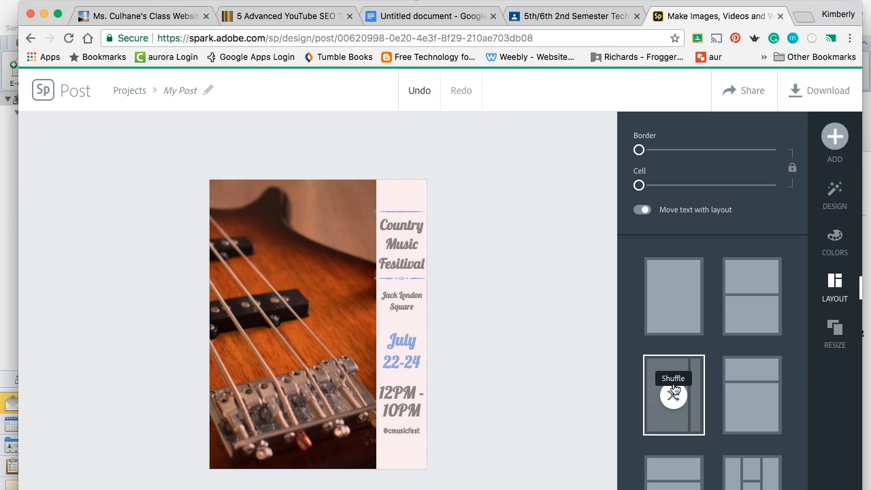
pyautogui.scroll(-3, 674, 387)
pyautogui.scroll(-5, 746, 454)
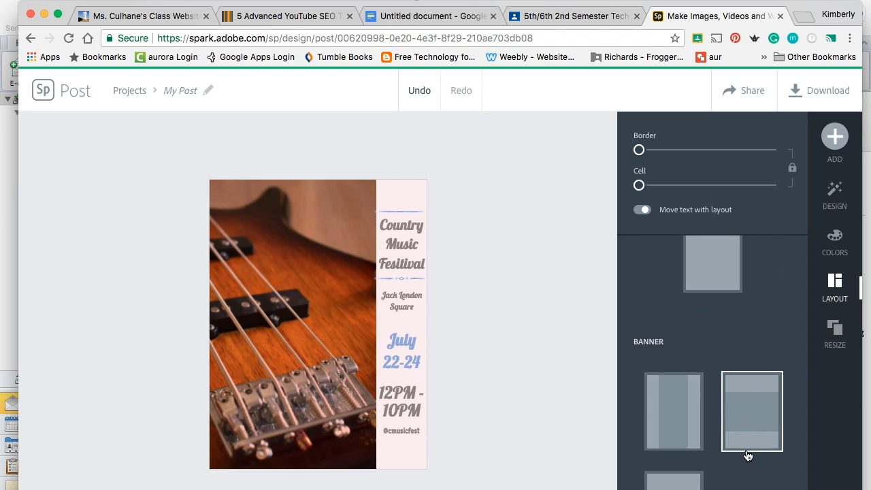
pyautogui.scroll(8, 747, 455)
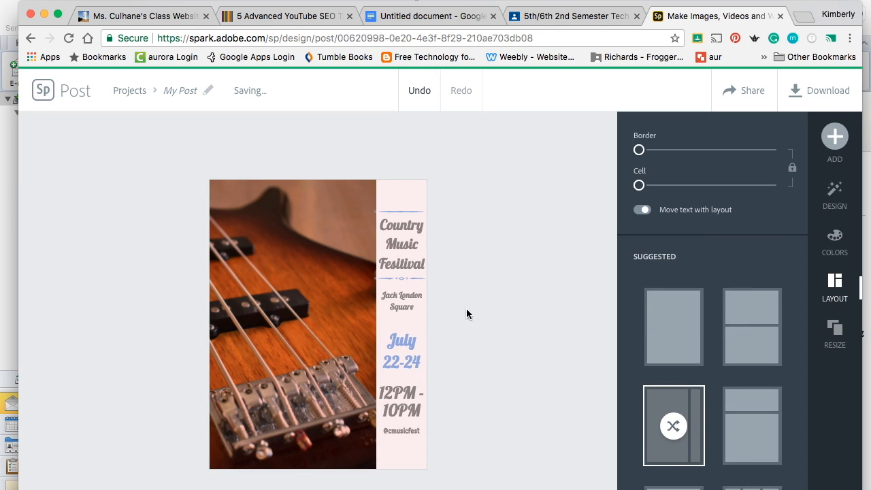
# Replace the poster's title with "Earth Day April 22, 2018" and stretch its text box taller towards the poster's upper edge.
pyautogui.click(408, 235)
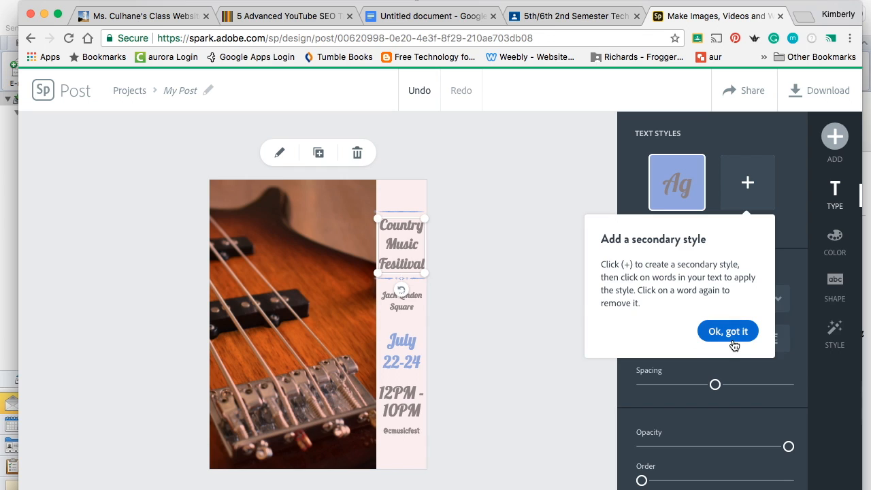
pyautogui.click(728, 331)
pyautogui.doubleClick(409, 260)
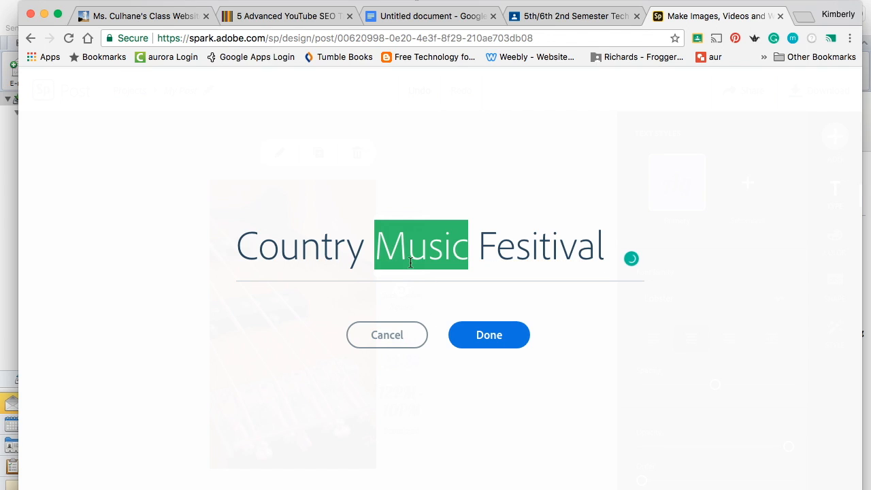
pyautogui.moveTo(631, 258); pyautogui.dragTo(246, 249)
pyautogui.write('Earth Day')
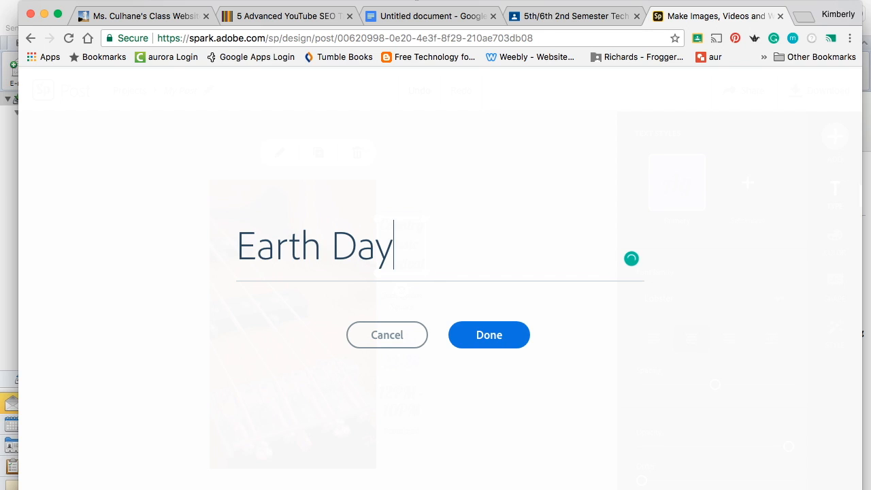
pyautogui.write(' April ')
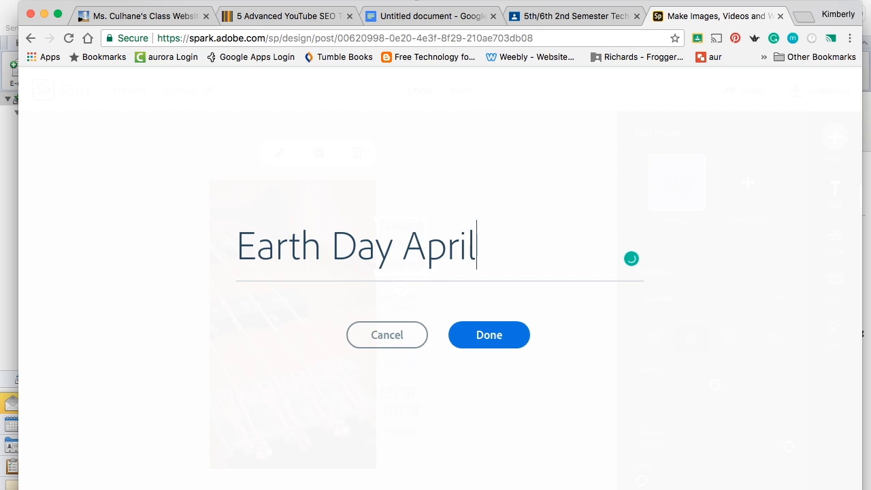
pyautogui.write('22, 2')
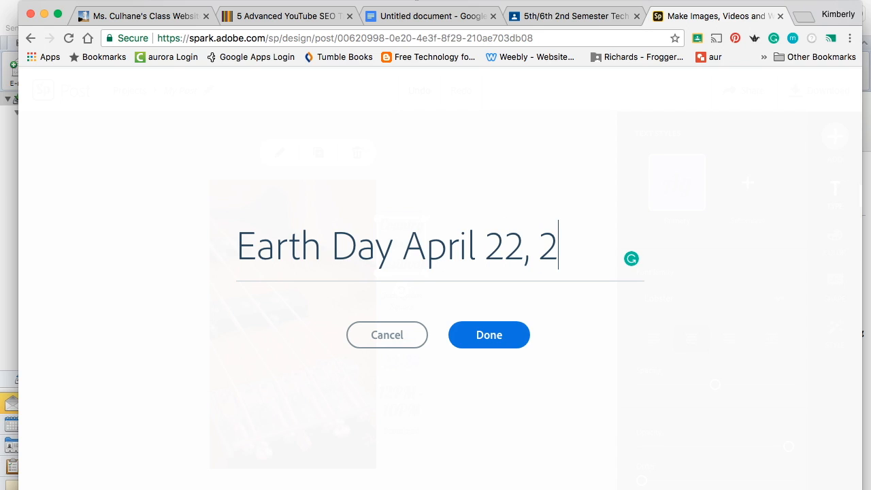
pyautogui.write('018')
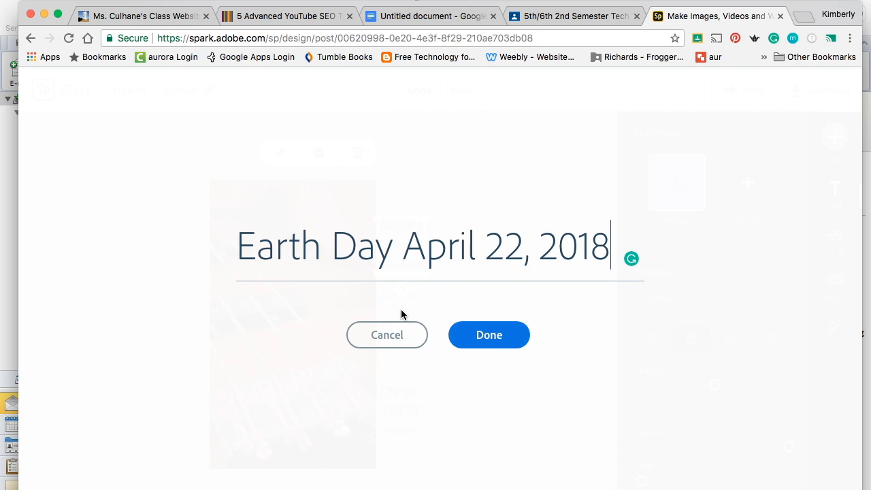
pyautogui.click(504, 340)
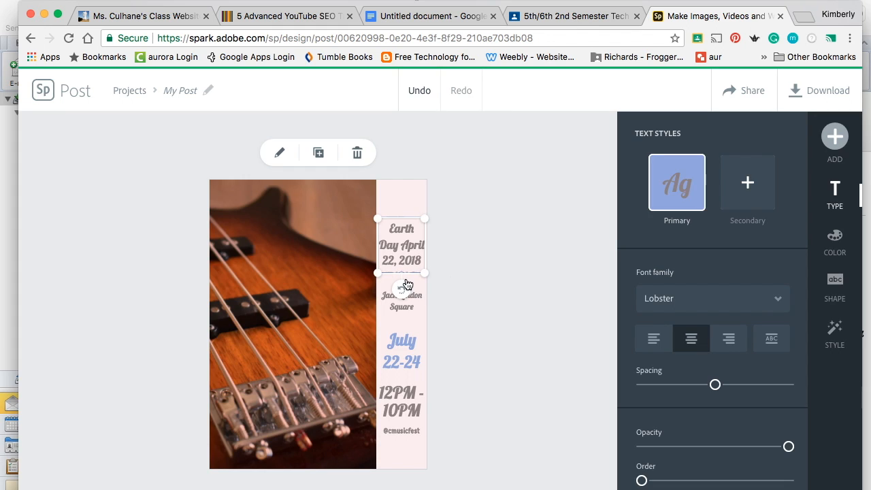
pyautogui.moveTo(426, 219); pyautogui.dragTo(426, 197)
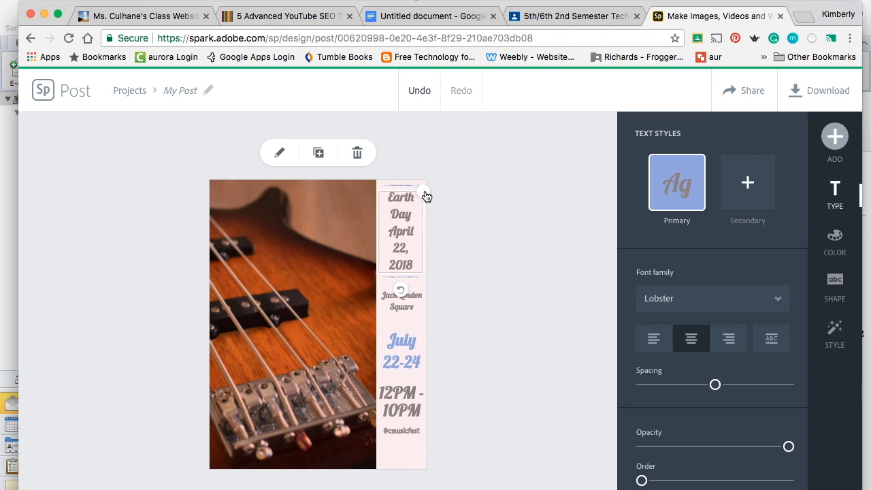
pyautogui.click(431, 276)
# Switch to earthday.org and read the Earth Day 2018 section for its theme and the ways to take action.
pyautogui.click(409, 299)
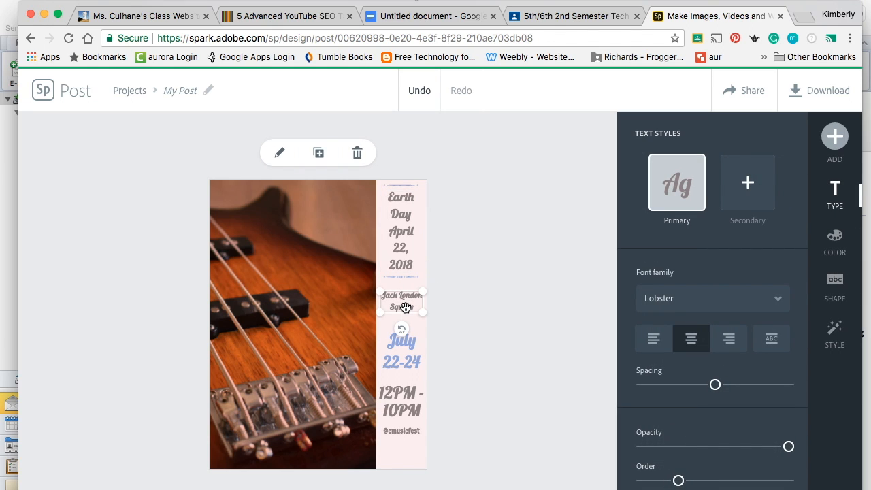
pyautogui.press('Escape')
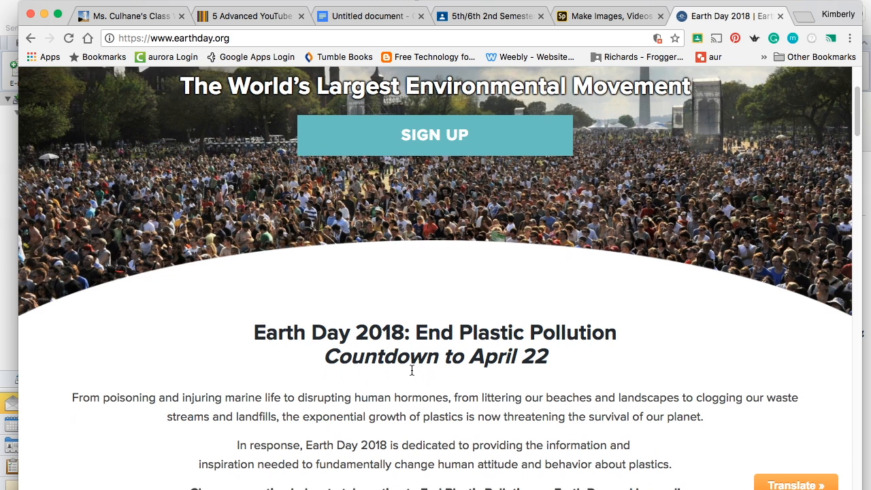
pyautogui.scroll(-2, 411, 371)
pyautogui.scroll(-2, 411, 371)
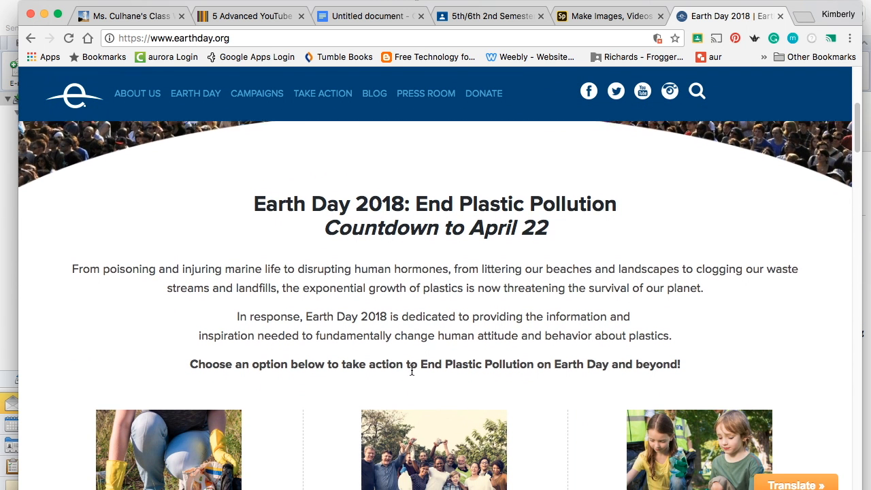
pyautogui.scroll(-1, 410, 373)
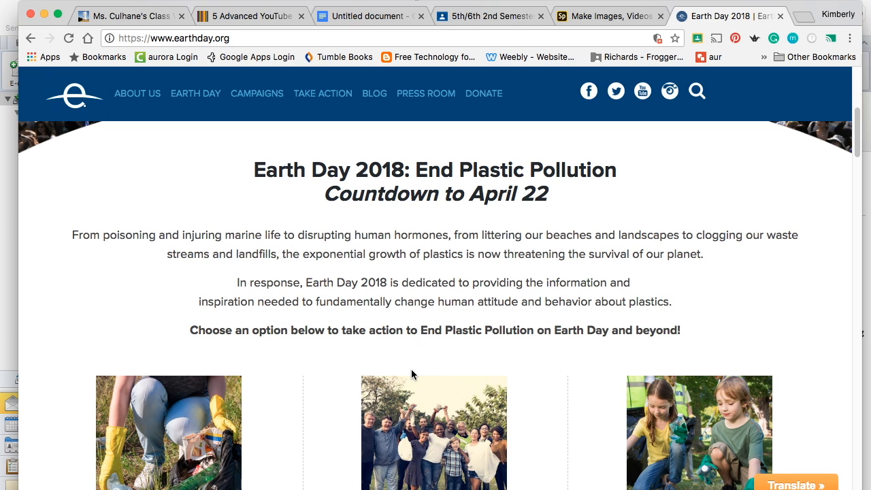
pyautogui.scroll(-5, 411, 374)
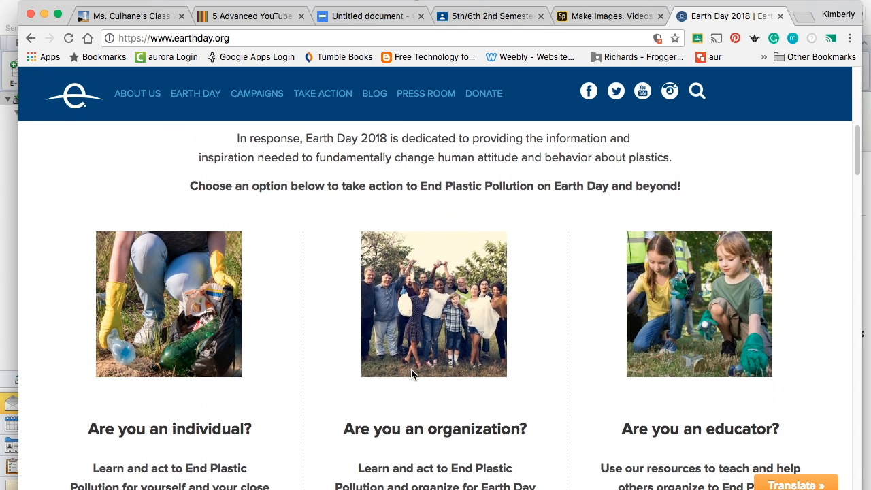
pyautogui.scroll(-2, 413, 376)
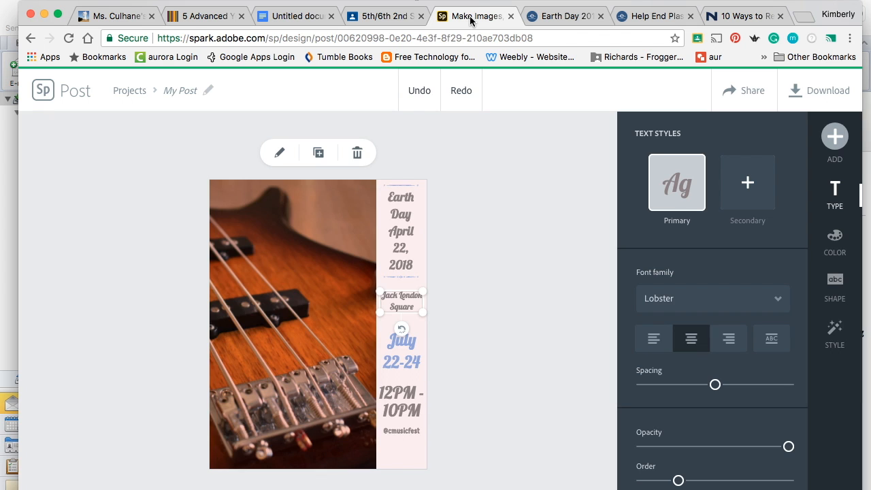
# Replace the "Jack London Square" line on the Spark poster with "End Plastic Pollution!".
pyautogui.doubleClick(404, 299)
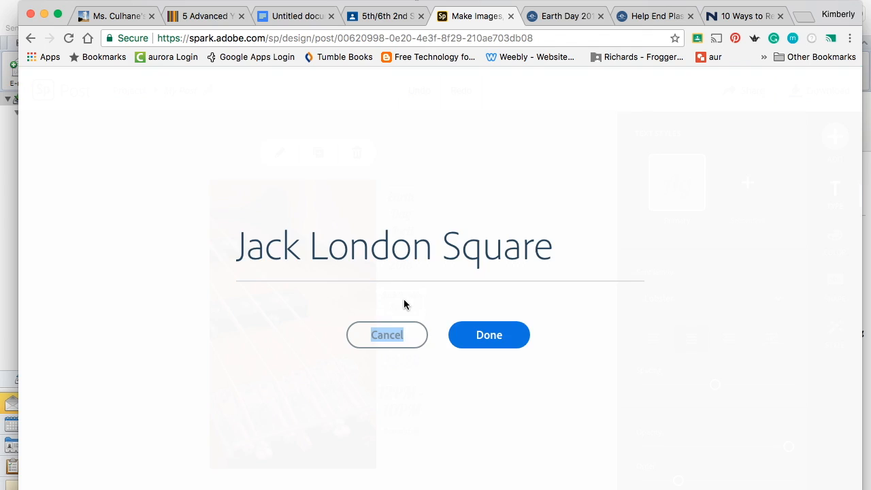
pyautogui.tripleClick(415, 246)
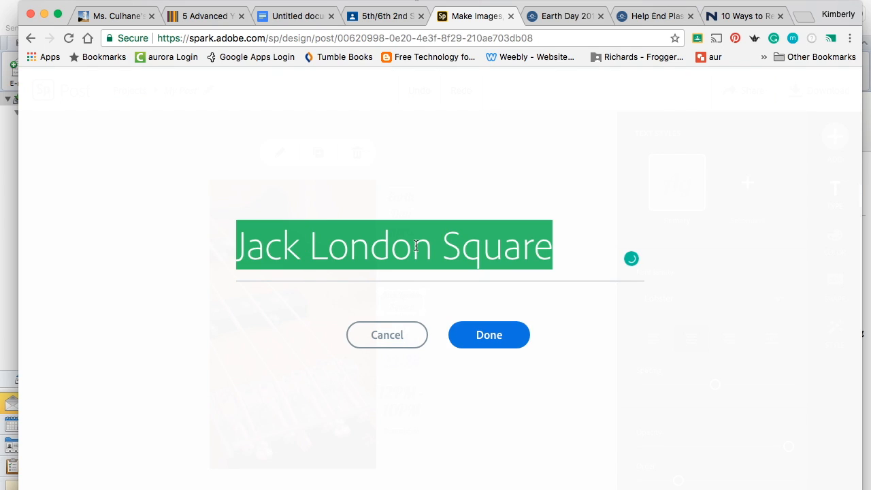
pyautogui.write('End Plasti')
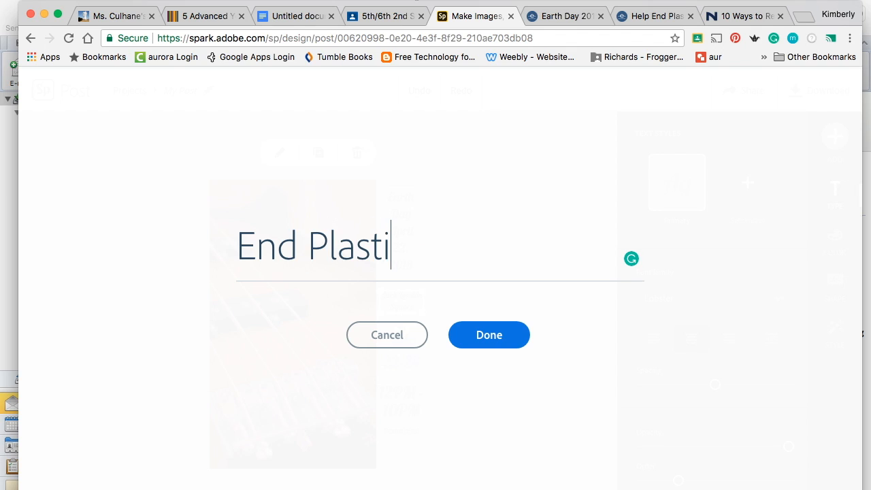
pyautogui.write('c Pollution!')
pyautogui.click(496, 335)
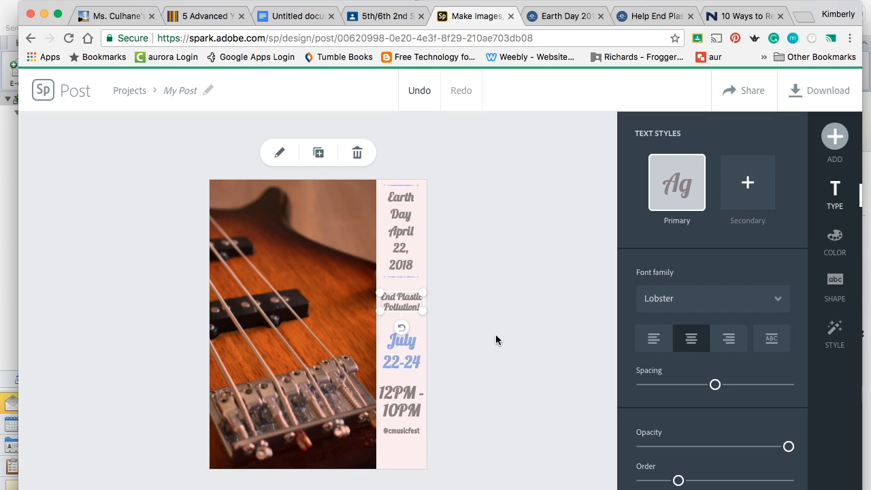
# Replace the blue "July 22-24" line with "Use a reusable water bottle!".
pyautogui.click(407, 348)
pyautogui.click(407, 348)
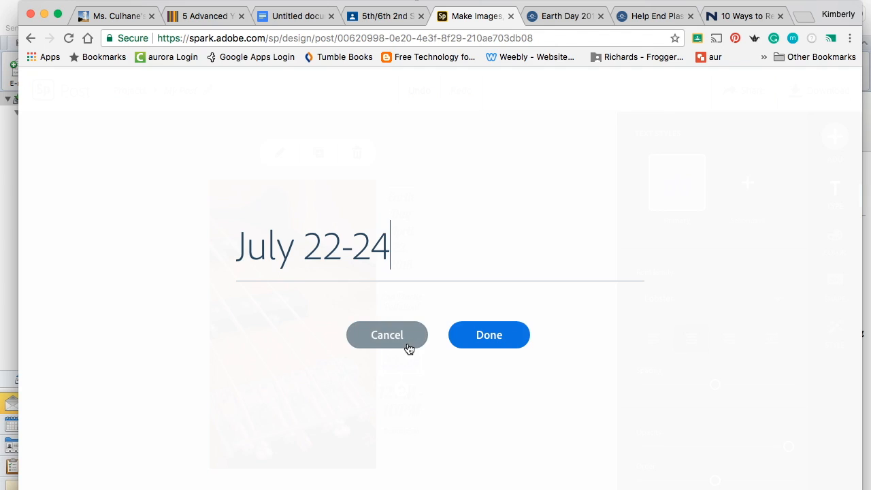
pyautogui.moveTo(395, 255); pyautogui.dragTo(236, 250)
pyautogui.press('BackSpace')
pyautogui.write('U')
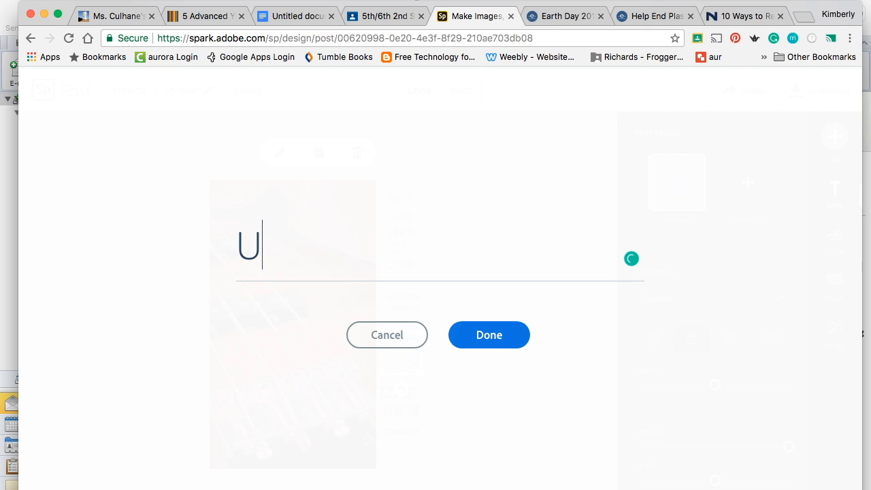
pyautogui.write('se a reus')
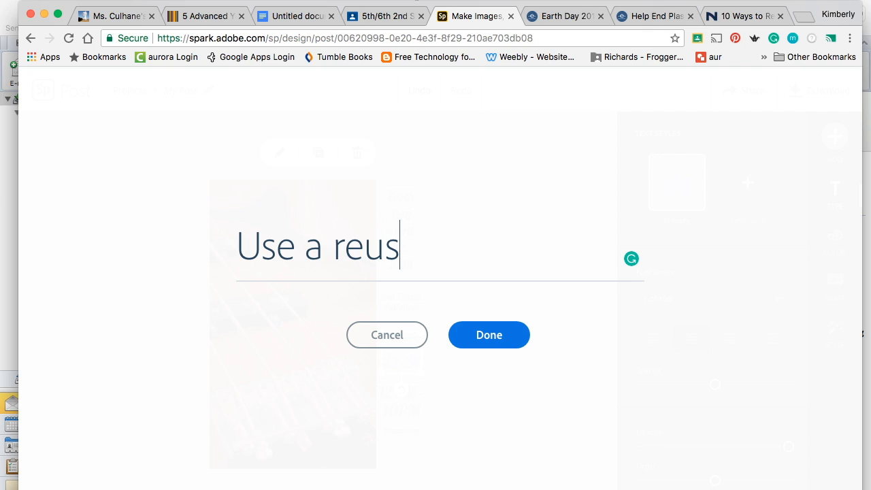
pyautogui.write('able w')
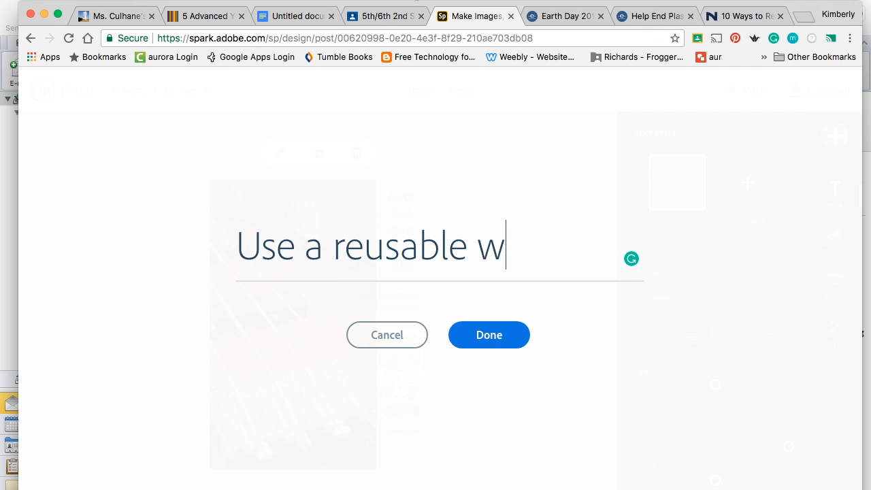
pyautogui.write('ater bottle!')
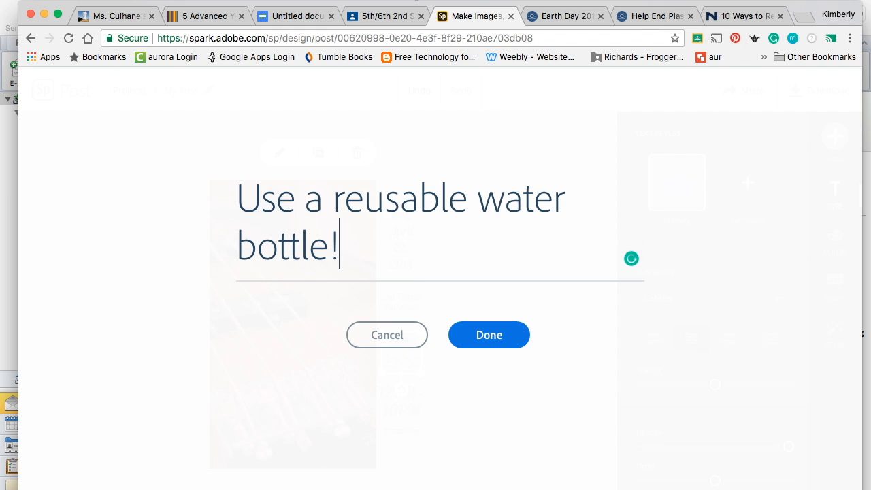
pyautogui.click(489, 337)
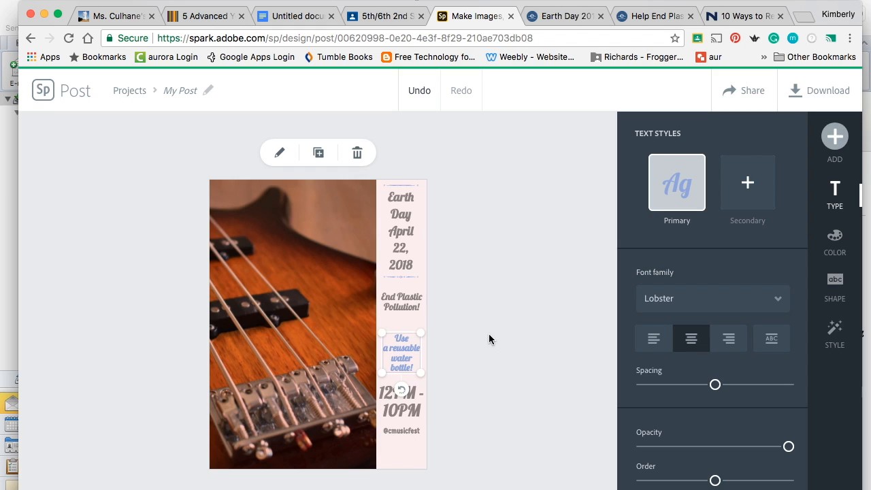
# Enlarge the blue water-bottle line's text box and replace the "12PM - 10PM" line with "Recycle Plastic!".
pyautogui.moveTo(382, 332); pyautogui.dragTo(383, 318)
pyautogui.click(402, 411)
pyautogui.click(402, 410)
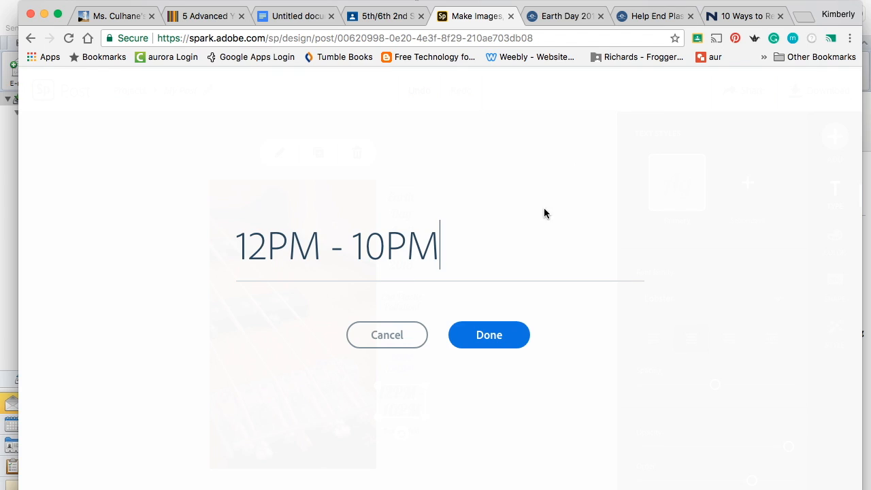
pyautogui.click(741, 16)
pyautogui.scroll(-3, 433, 269)
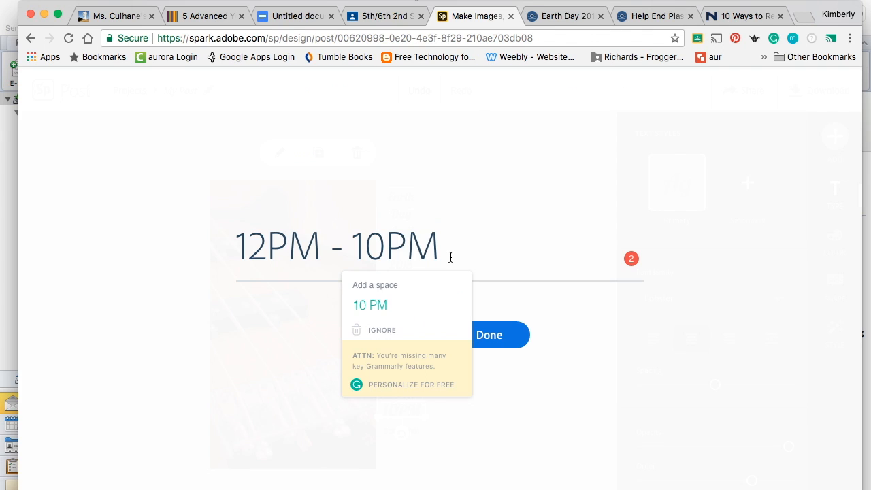
pyautogui.moveTo(435, 255); pyautogui.dragTo(229, 263)
pyautogui.write('Recycle Plastic')
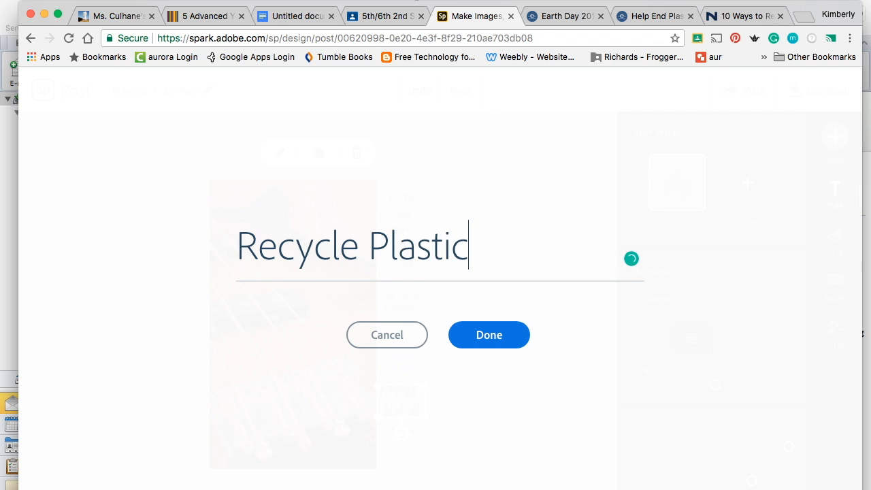
pyautogui.write('!')
pyautogui.click(511, 338)
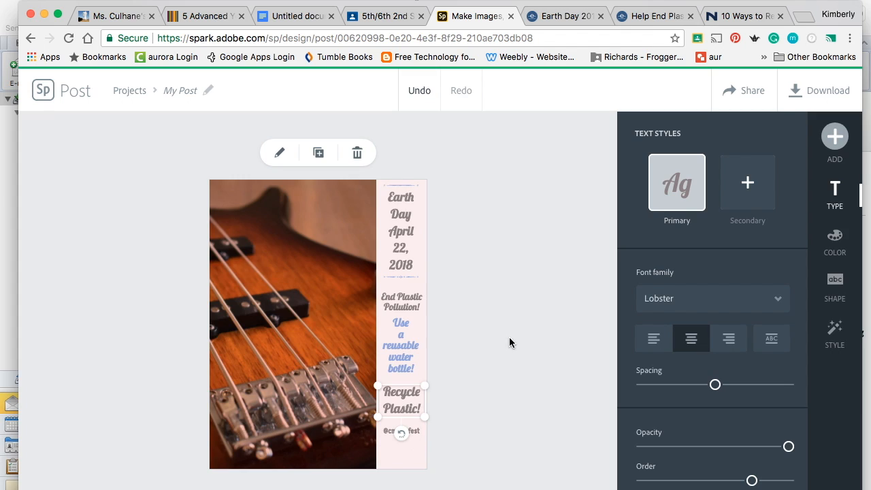
pyautogui.doubleClick(387, 435)
pyautogui.moveTo(473, 258); pyautogui.dragTo(229, 239)
pyautogui.press('BackSpace')
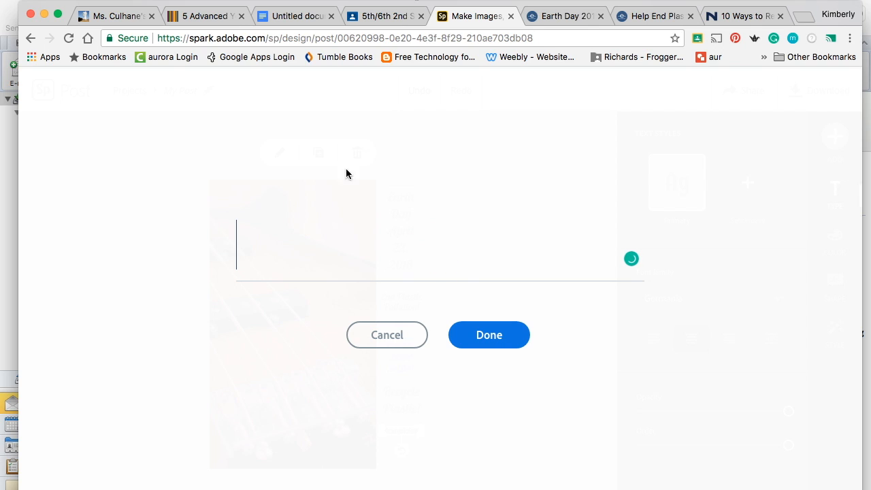
pyautogui.click(662, 19)
pyautogui.click(720, 20)
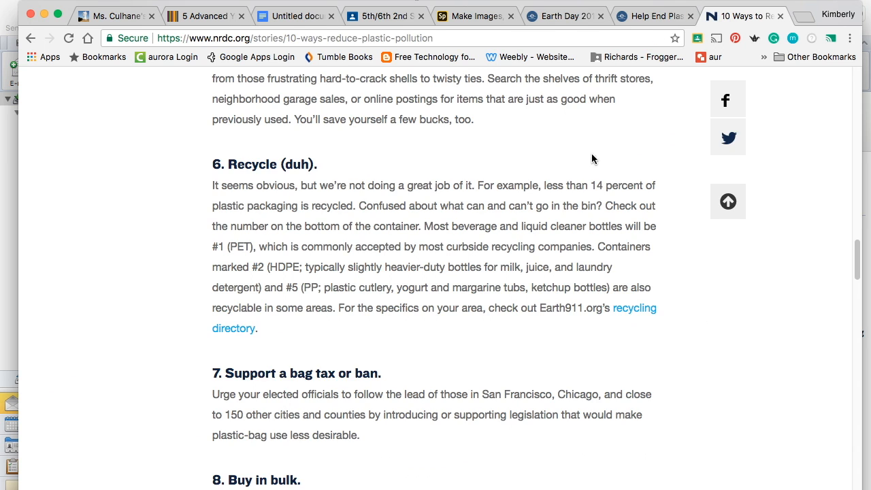
pyautogui.scroll(-5, 387, 396)
pyautogui.scroll(-2, 386, 398)
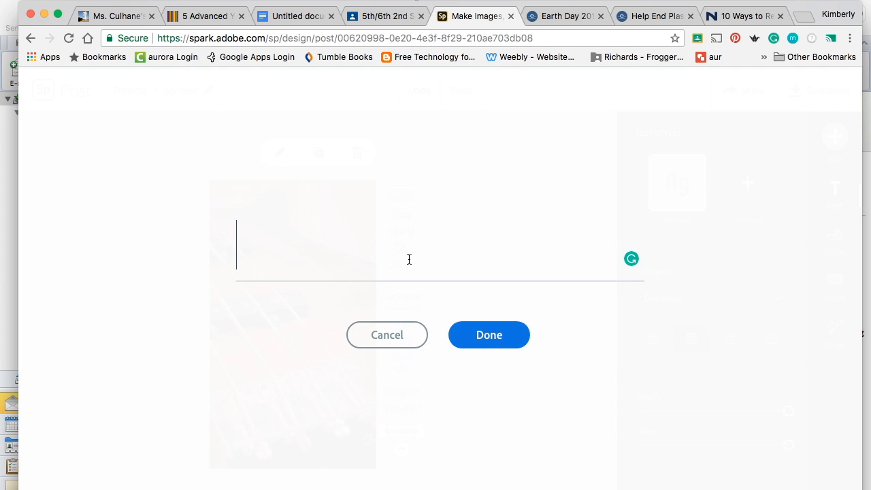
pyautogui.write('Buy in')
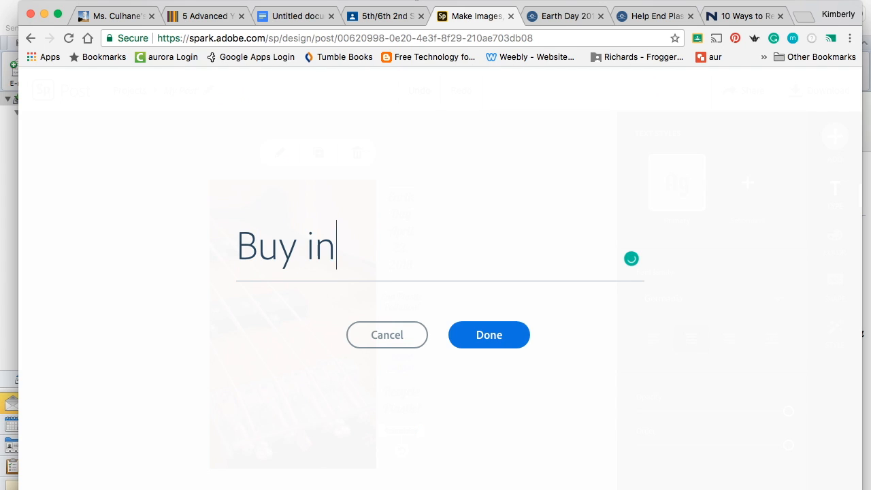
pyautogui.write(' Bulk!')
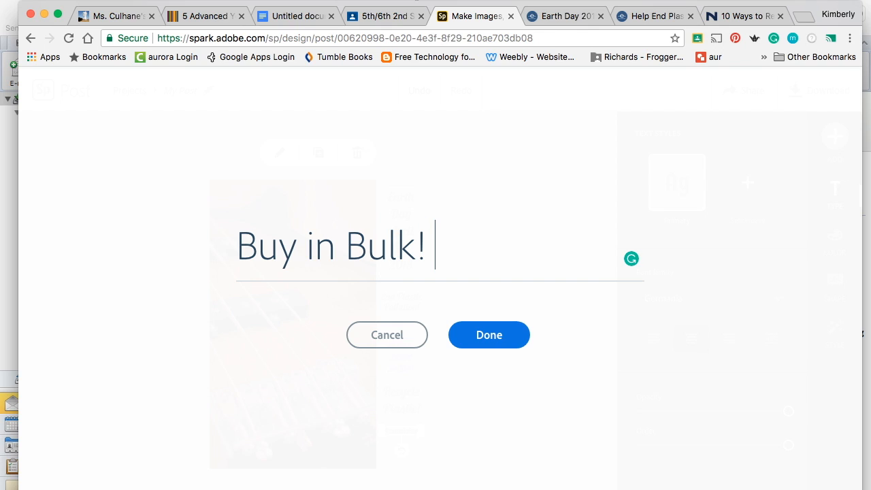
pyautogui.click(501, 336)
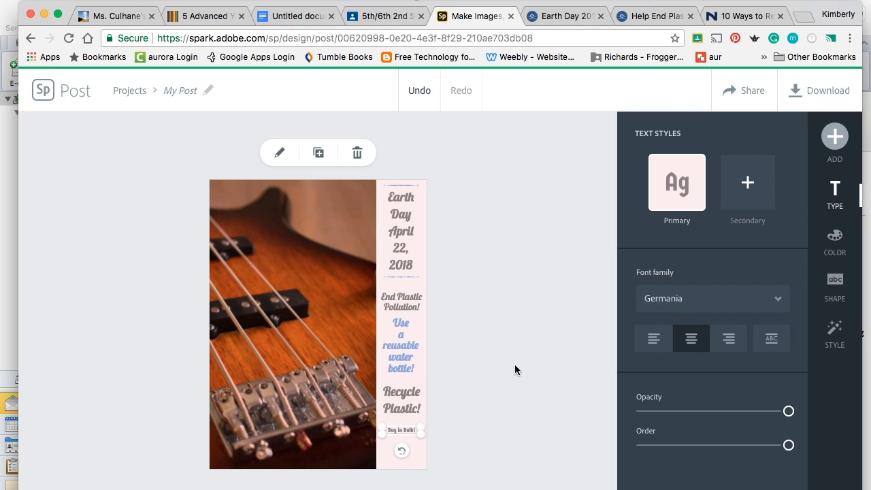
pyautogui.moveTo(383, 434); pyautogui.dragTo(381, 474)
# Try deleting only the guitar image from its poster section, and undo the deletion.
pyautogui.click(284, 345)
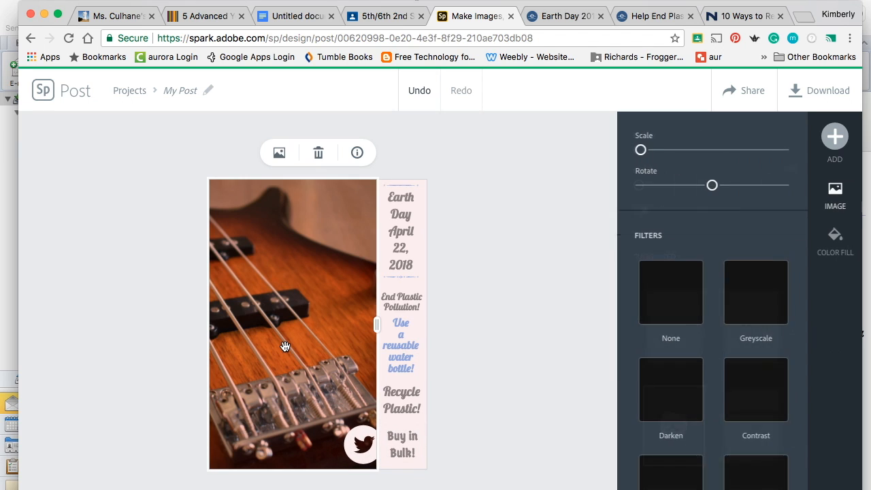
pyautogui.click(341, 262)
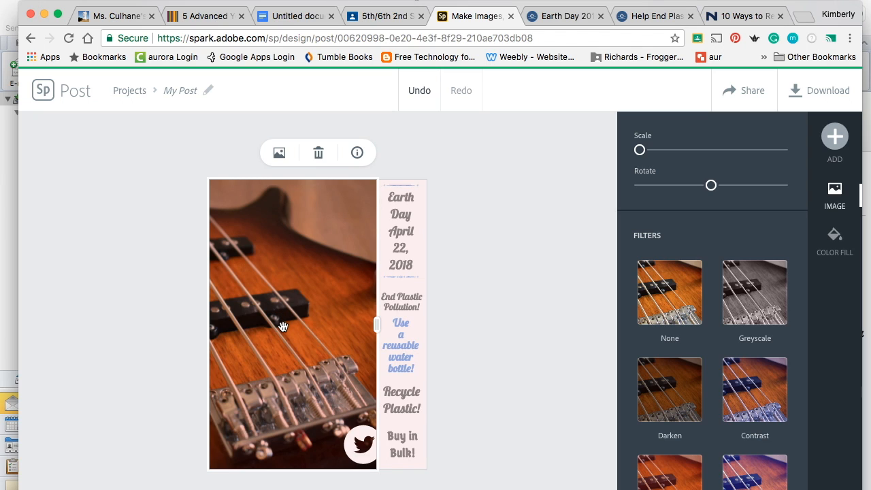
pyautogui.press('BackSpace')
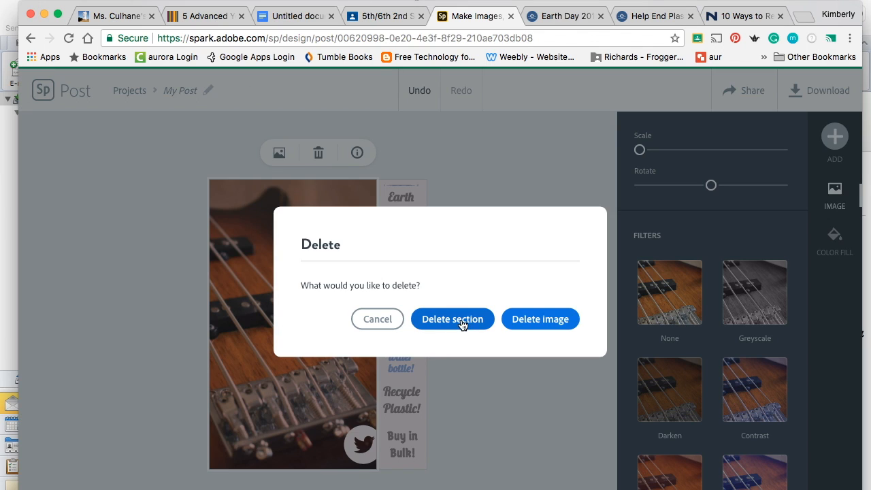
pyautogui.click(541, 323)
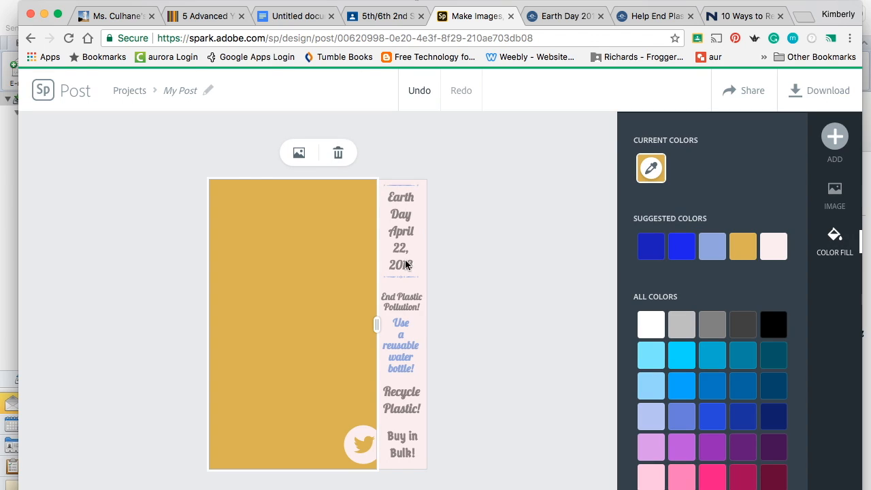
pyautogui.click(423, 93)
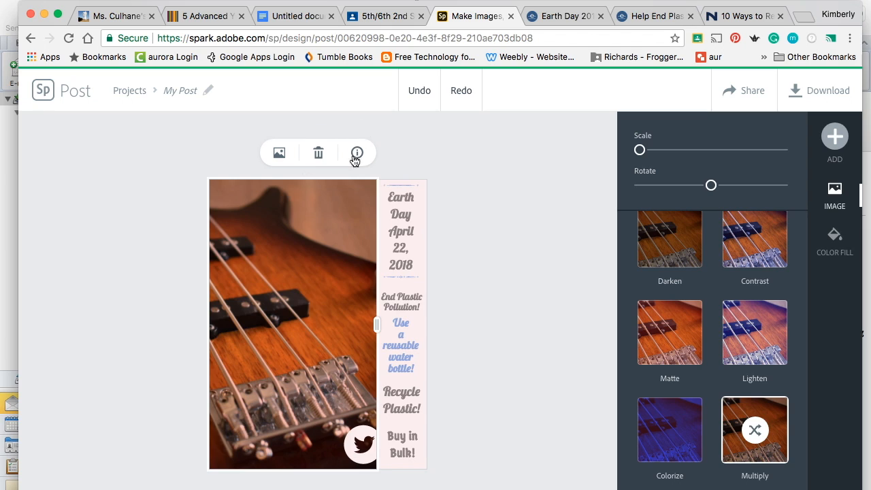
# Replace the guitar photo with a free Pixabay photo of the half-lit Earth from an "Earth Day" search, and set its filter to None.
pyautogui.click(278, 154)
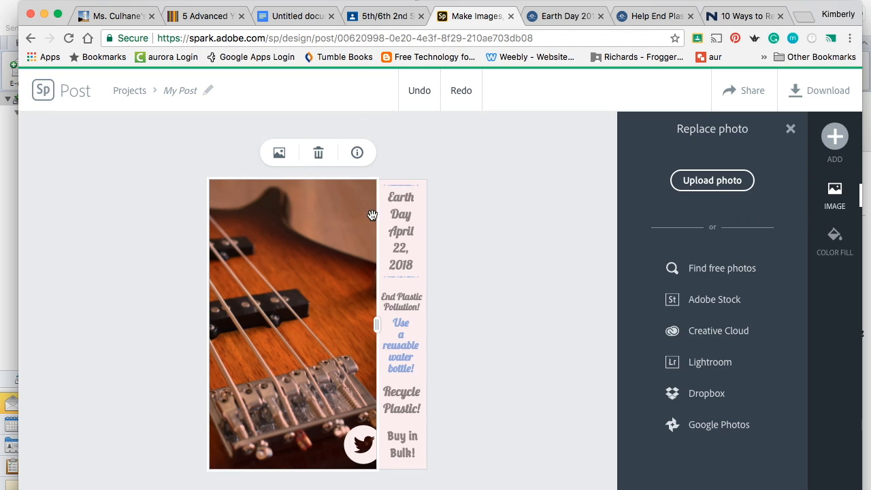
pyautogui.click(741, 270)
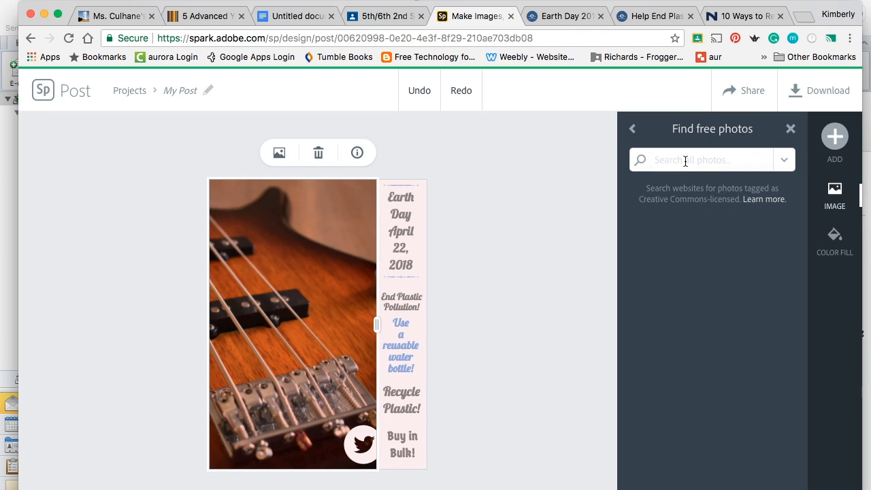
pyautogui.write('Earth Day')
pyautogui.press('Return')
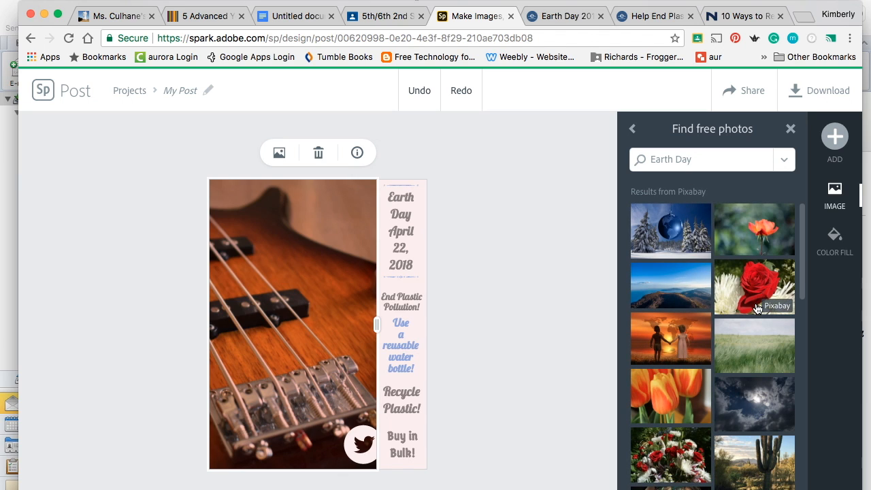
pyautogui.scroll(-5, 757, 307)
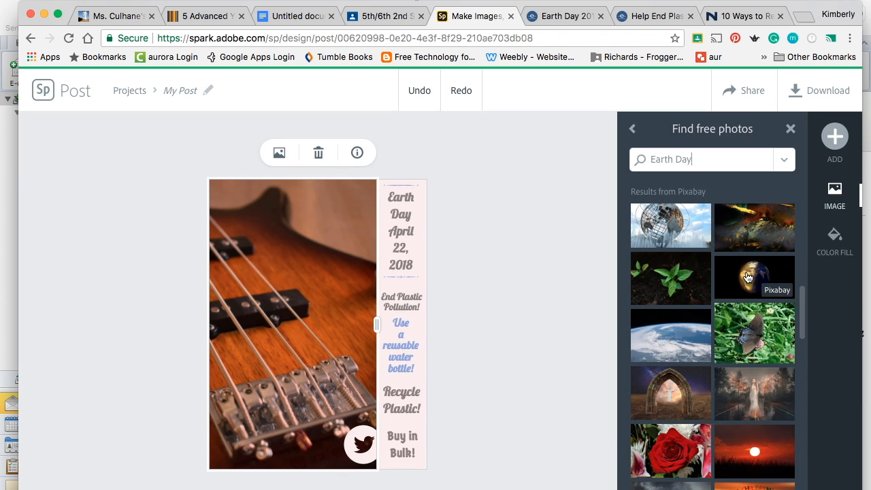
pyautogui.click(747, 276)
pyautogui.scroll(3, 781, 380)
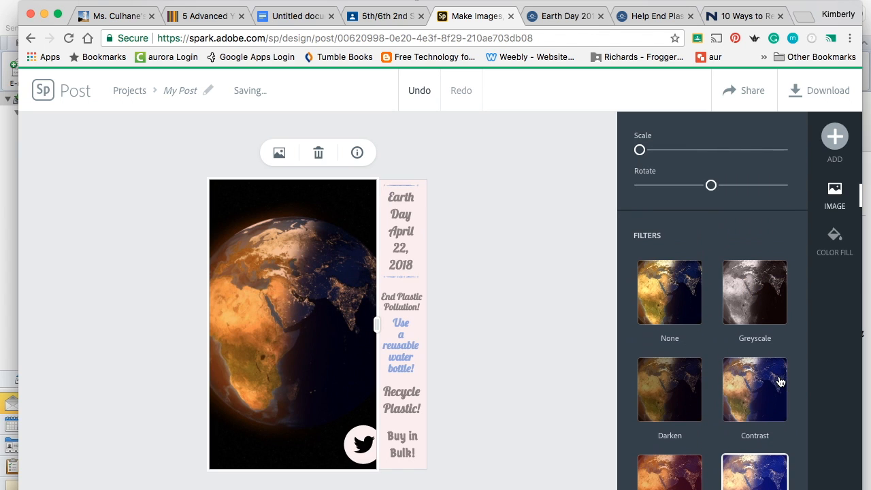
pyautogui.click(678, 301)
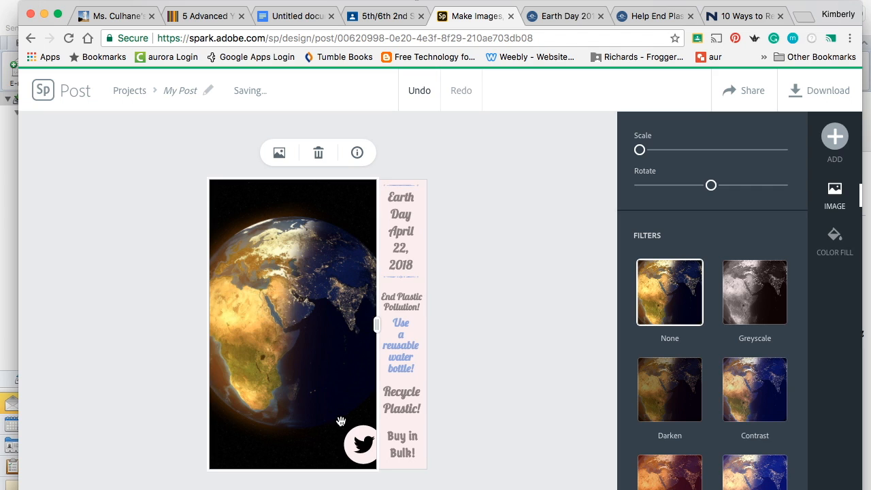
# Download the poster as an image and bring My Post.jpg to the front in Preview.
pyautogui.click(359, 454)
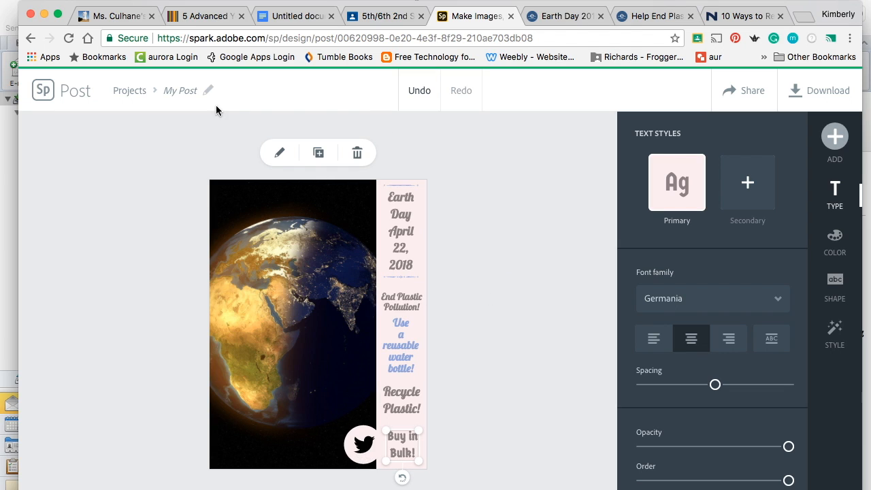
pyautogui.click(824, 98)
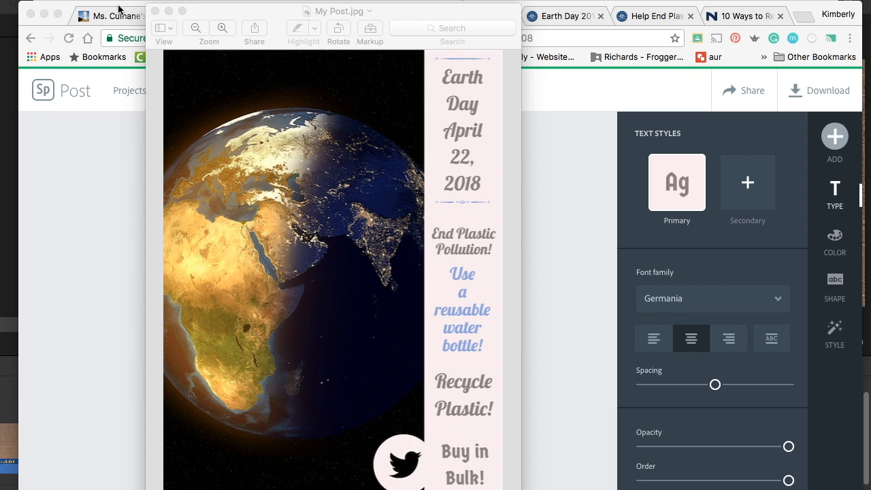
pyautogui.click(217, 18)
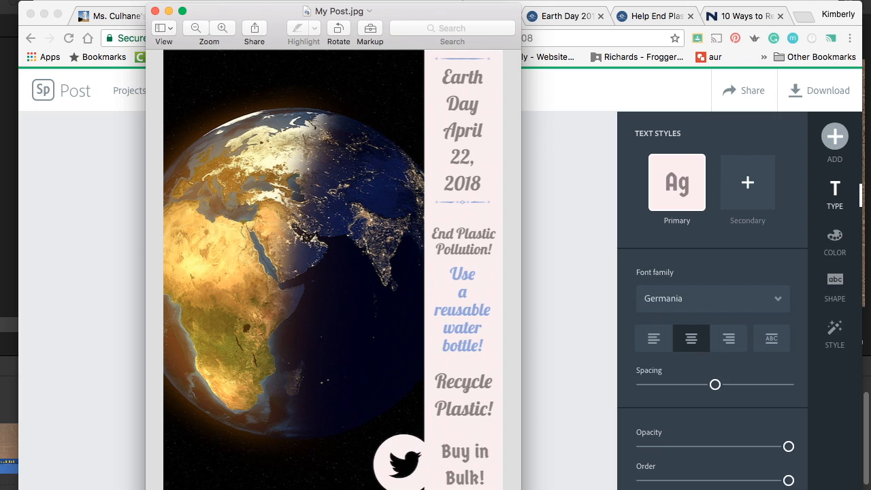
# Review the print settings for My Post.jpg and close them without printing.
pyautogui.click(95, 0)
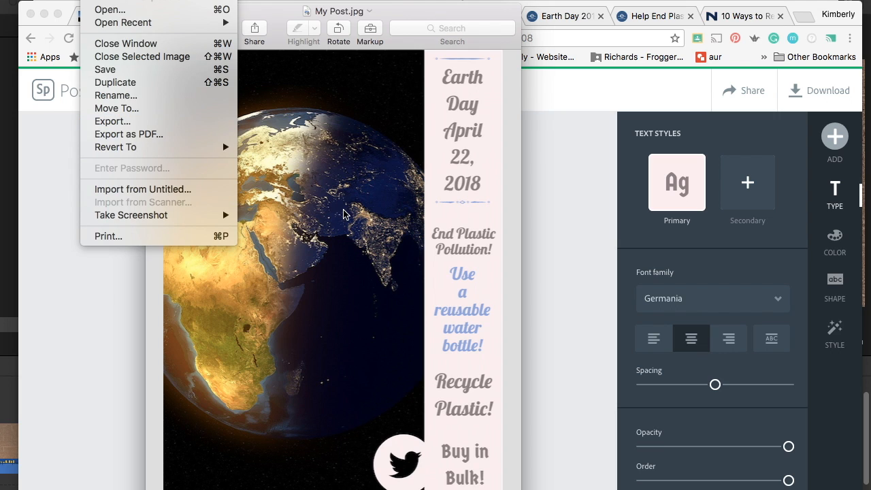
pyautogui.click(181, 235)
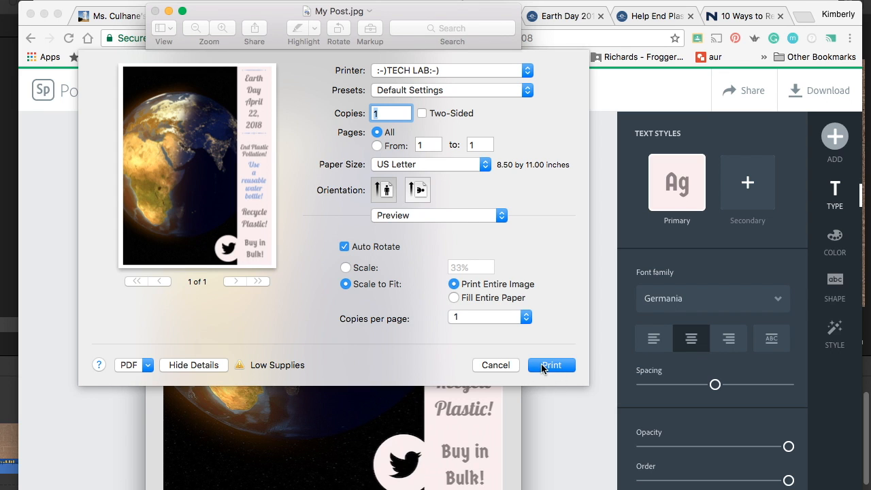
pyautogui.click(490, 369)
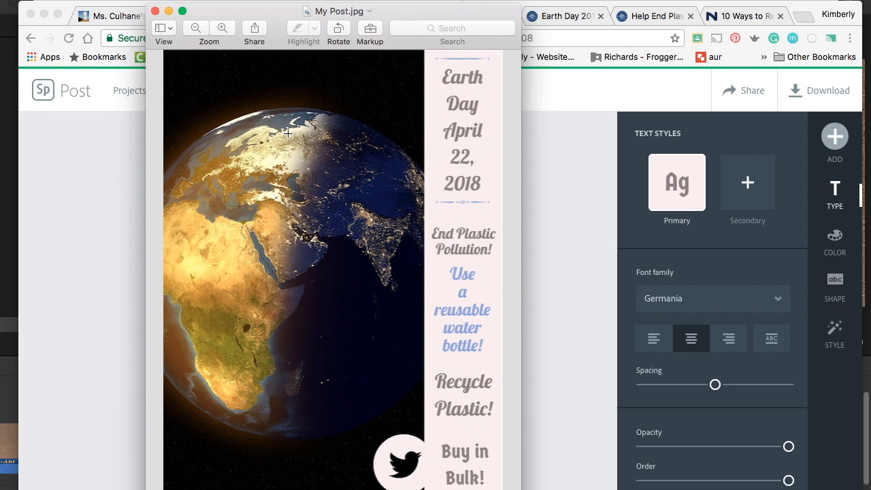